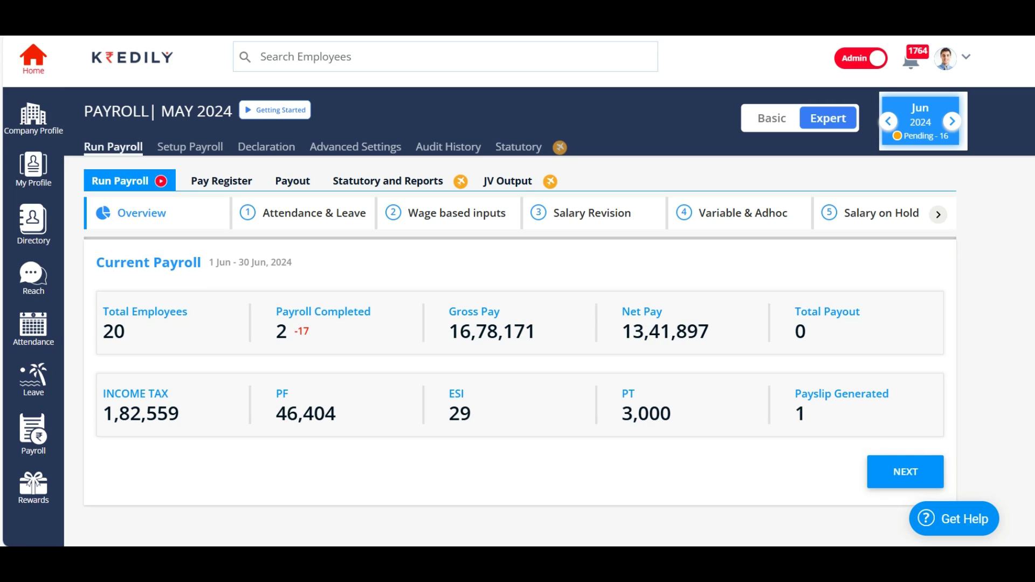
# - Highlight the payroll summary: 20 employees, gross 16,78,171, net 13,41,897, income tax, PF and ESI
pyautogui.moveTo(98, 330); pyautogui.dragTo(141, 343)
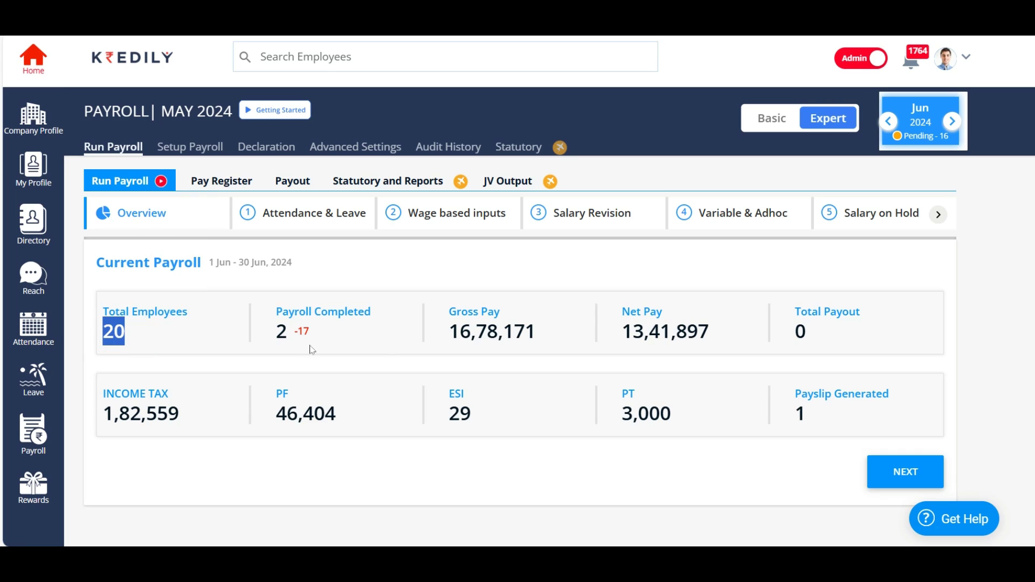
pyautogui.moveTo(444, 330); pyautogui.dragTo(561, 330)
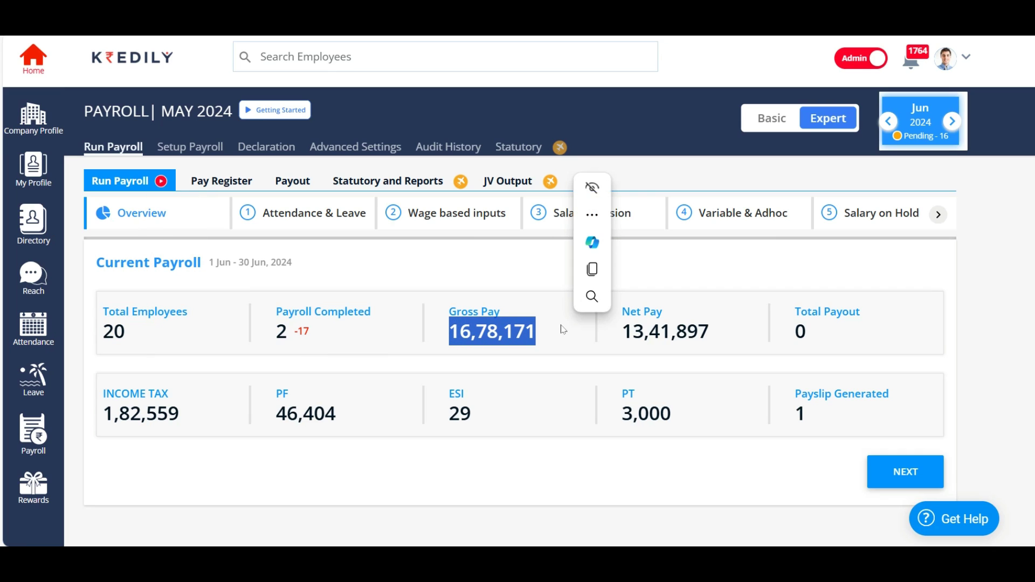
pyautogui.moveTo(608, 330); pyautogui.dragTo(739, 339)
pyautogui.moveTo(98, 420); pyautogui.dragTo(194, 416)
pyautogui.moveTo(259, 414); pyautogui.dragTo(356, 422)
pyautogui.moveTo(439, 414); pyautogui.dragTo(695, 420)
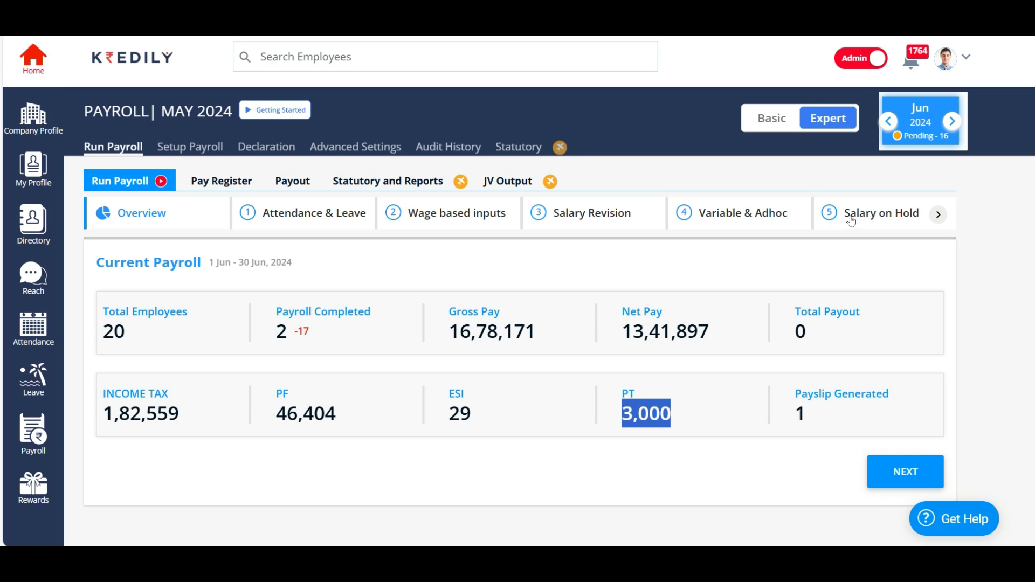
# - Try changing the last employee's LOP days (refused, payroll completed), then review leave and overtime records
pyautogui.click(296, 216)
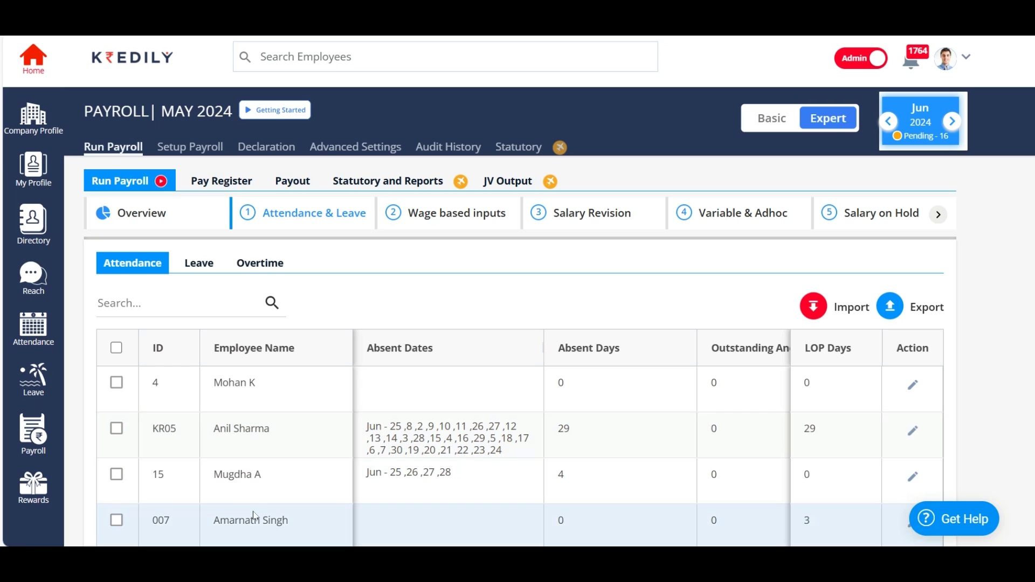
pyautogui.scroll(-2, 253, 519)
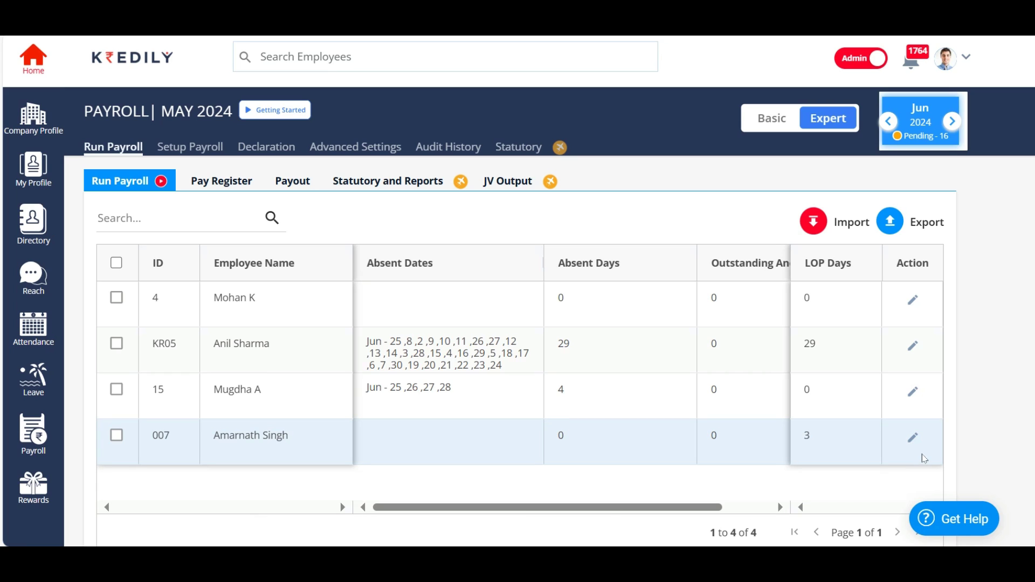
pyautogui.click(913, 438)
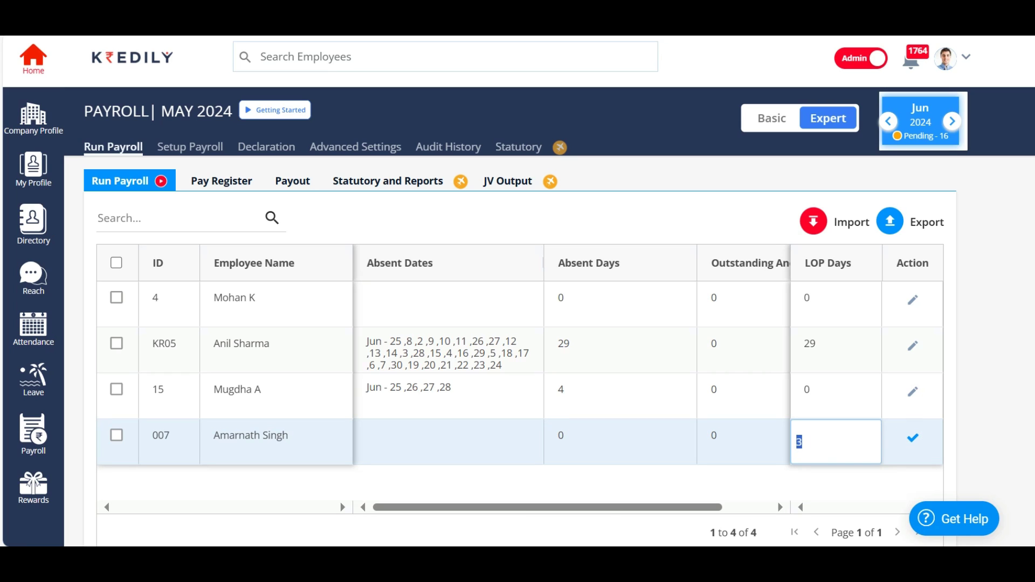
pyautogui.click(912, 434)
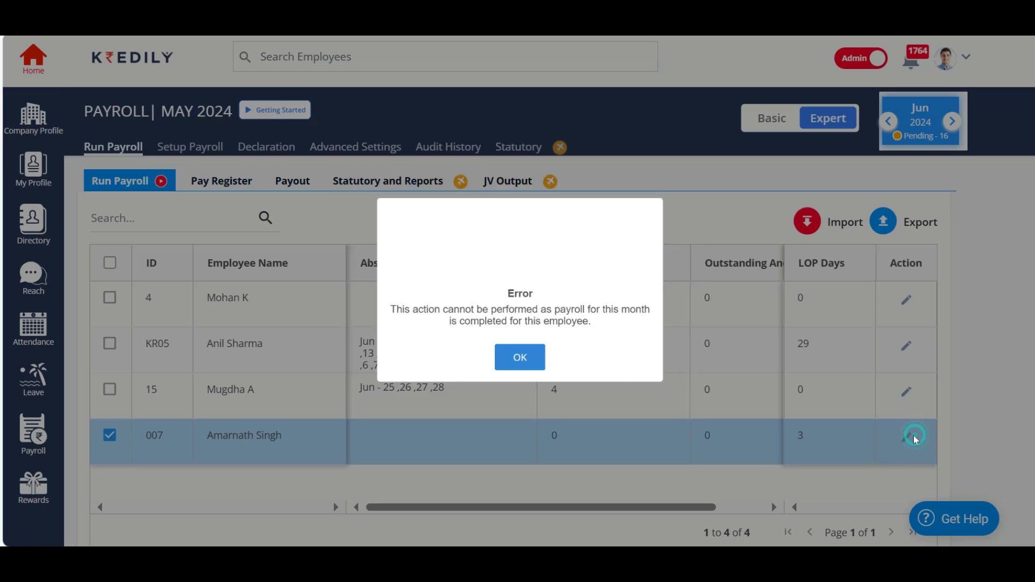
pyautogui.click(538, 387)
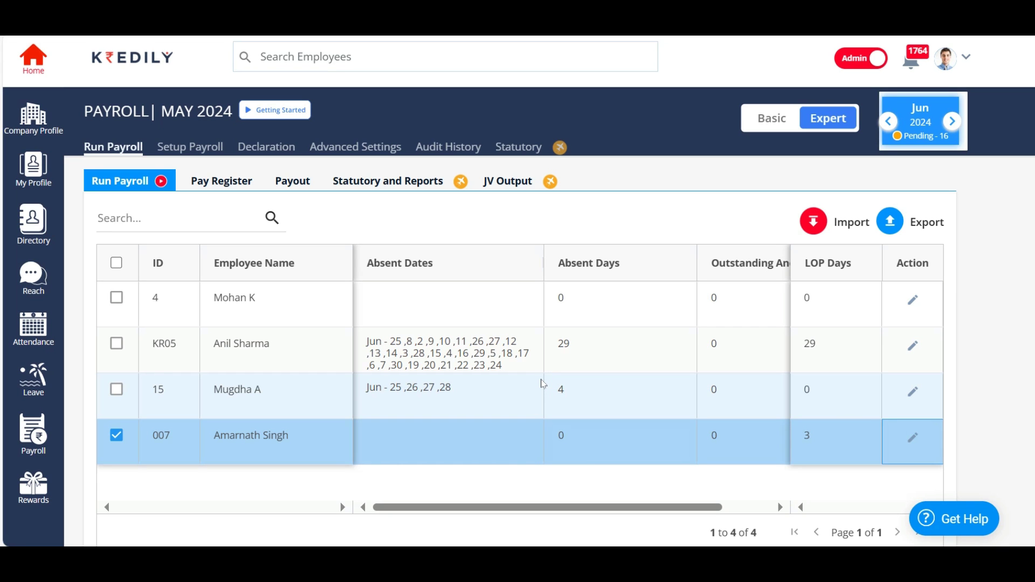
pyautogui.click(200, 263)
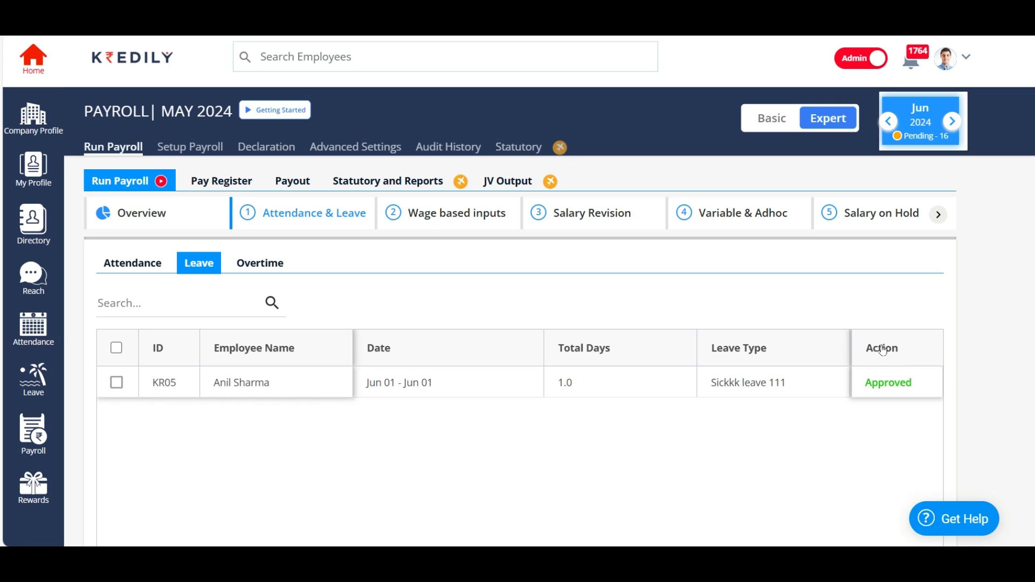
pyautogui.click(273, 266)
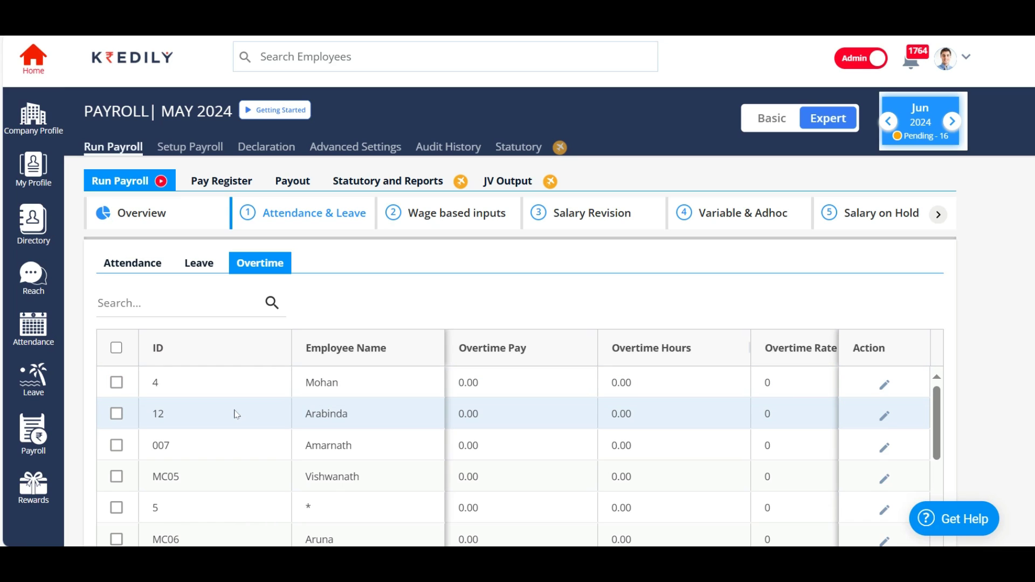
# - Set the first employee's Overtime Pay to 2000 and save it, then open Wage based inputs
pyautogui.scroll(-3, 235, 409)
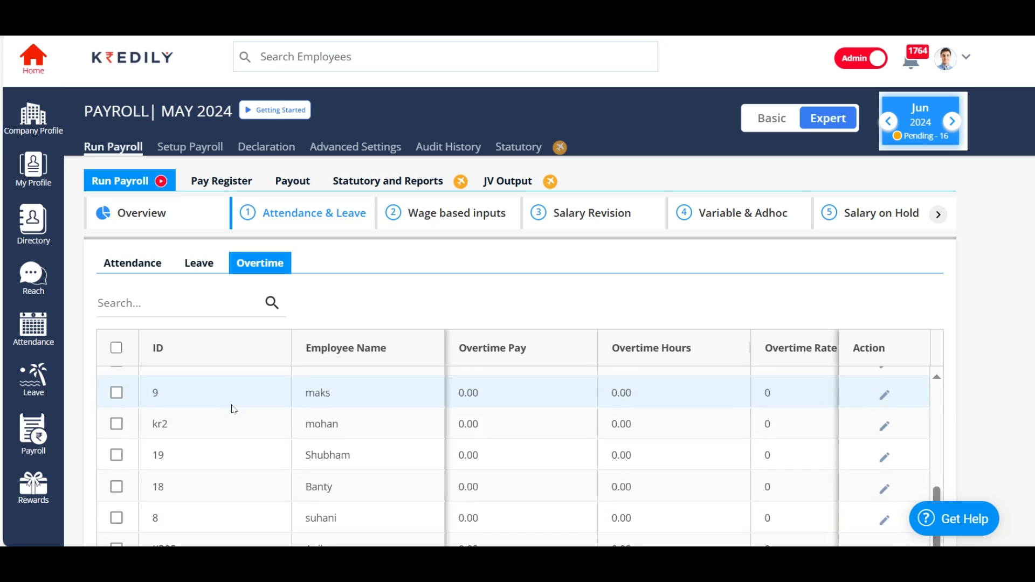
pyautogui.scroll(5, 234, 409)
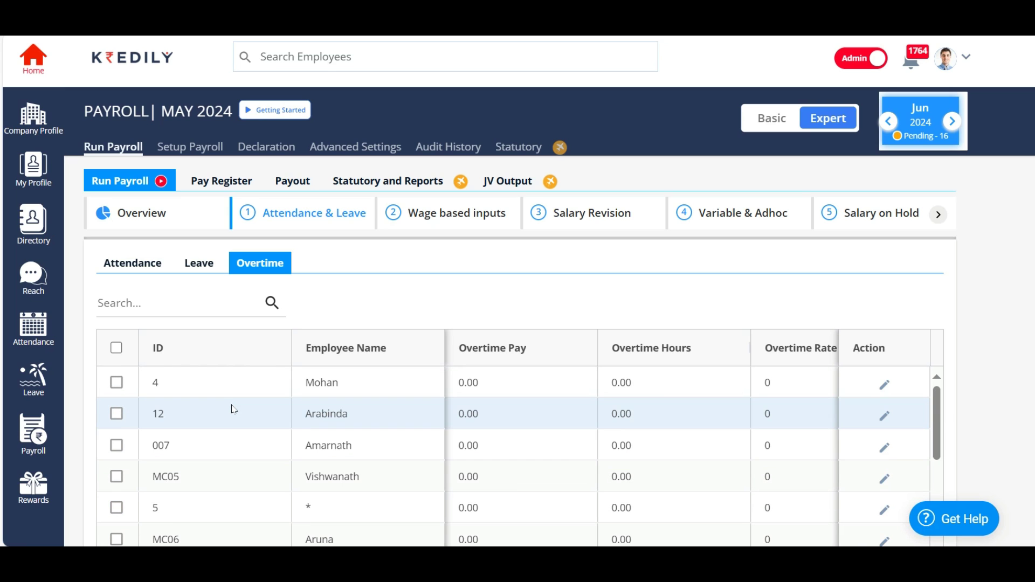
pyautogui.click(625, 399)
pyautogui.hscroll(2, 628, 400)
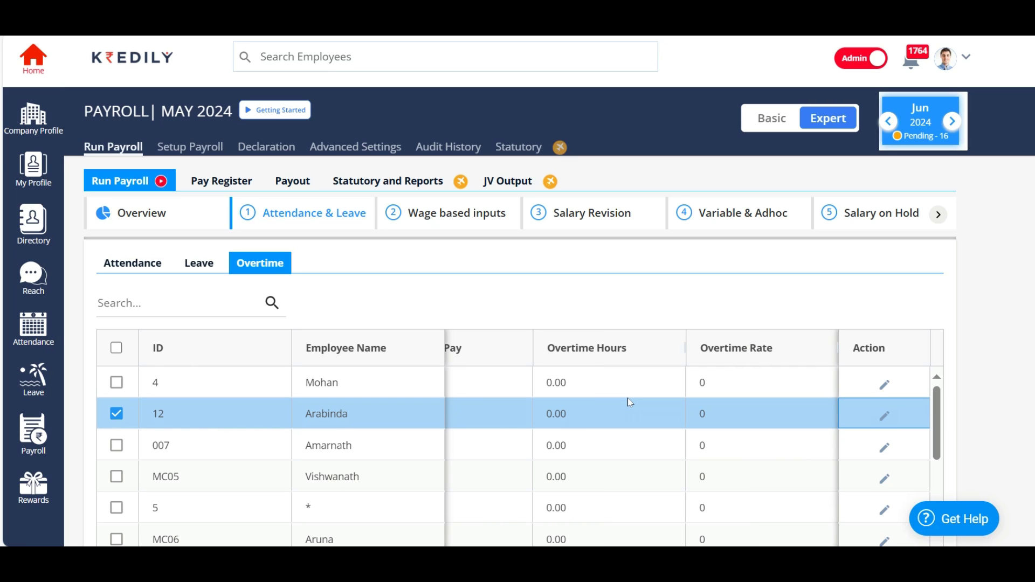
pyautogui.click(885, 386)
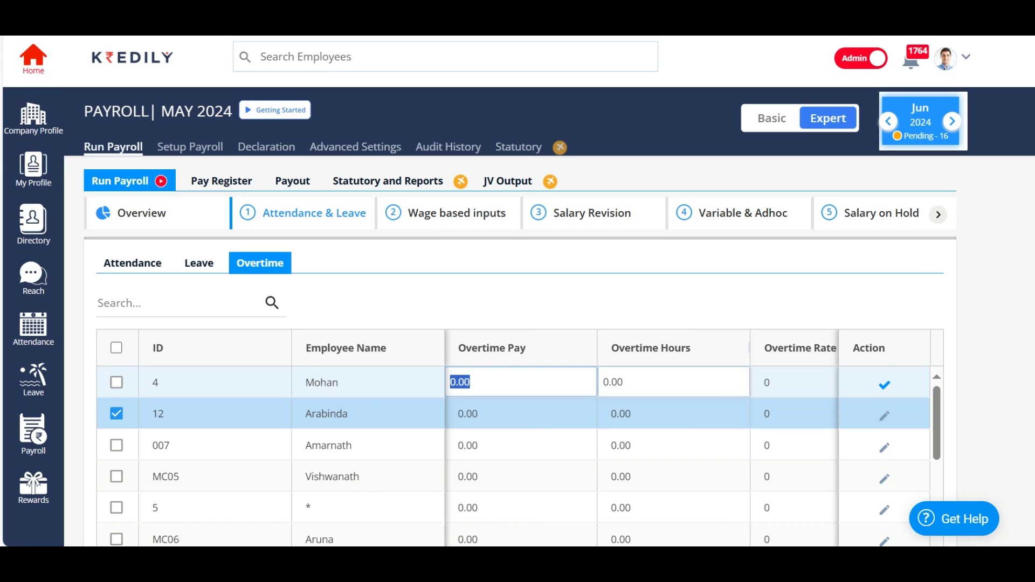
pyautogui.write('2000')
pyautogui.click(884, 386)
pyautogui.click(500, 361)
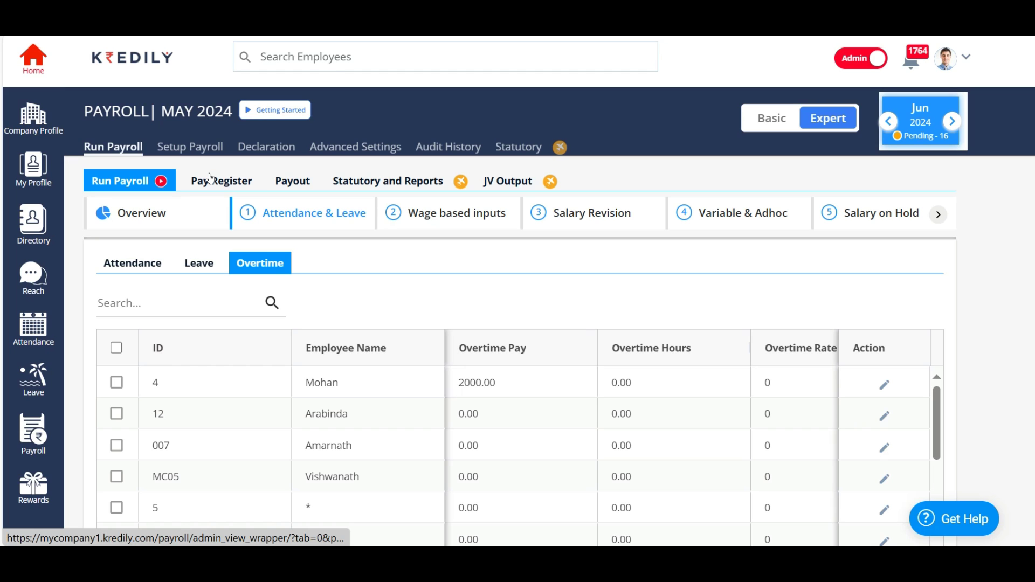
pyautogui.click(440, 225)
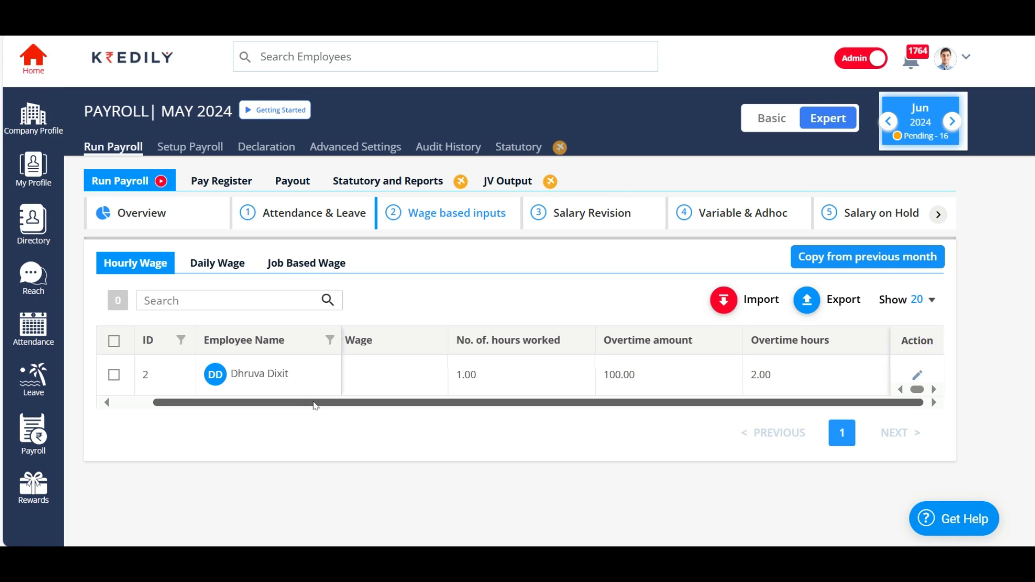
# - Check the daily and job-based wages (1.00 job at 300000.00), then open Salary Revision
pyautogui.moveTo(316, 405); pyautogui.dragTo(350, 407)
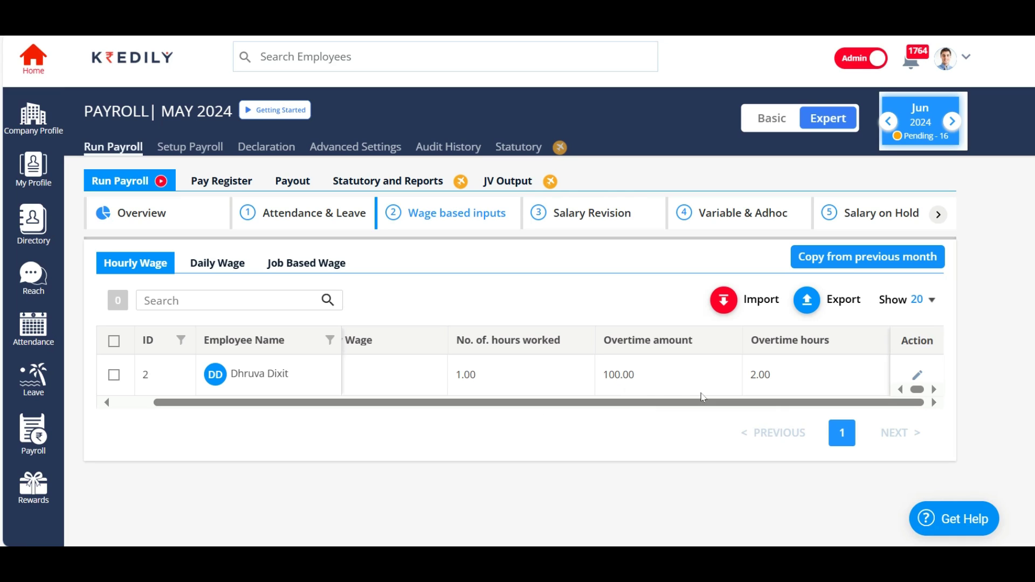
pyautogui.click(220, 270)
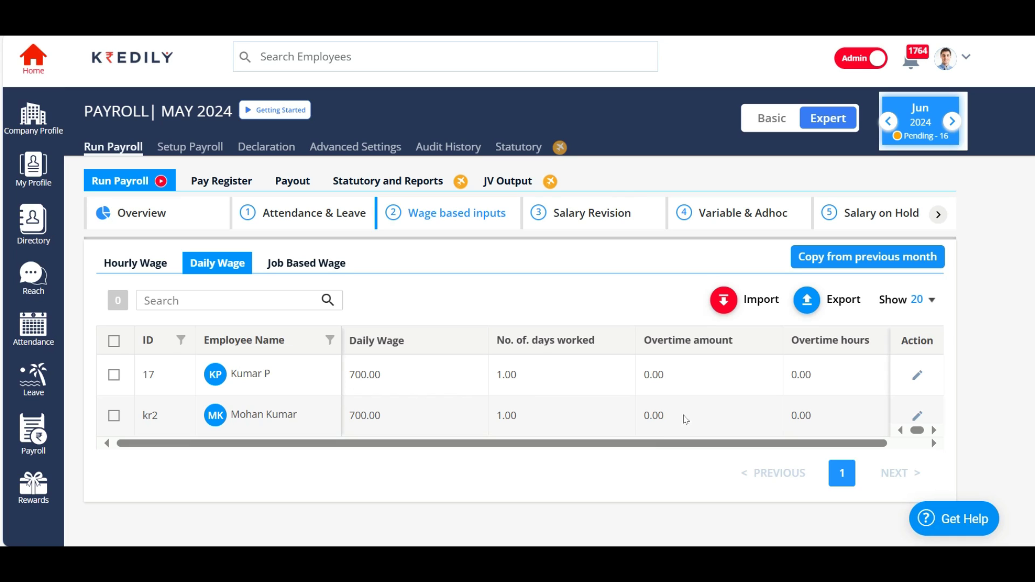
pyautogui.moveTo(652, 444); pyautogui.dragTo(763, 447)
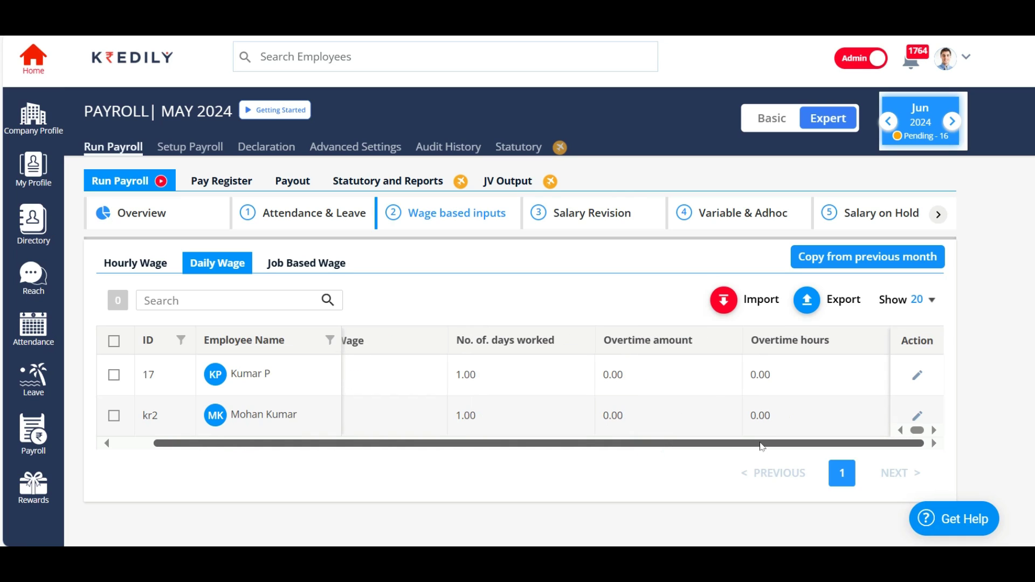
pyautogui.click(298, 265)
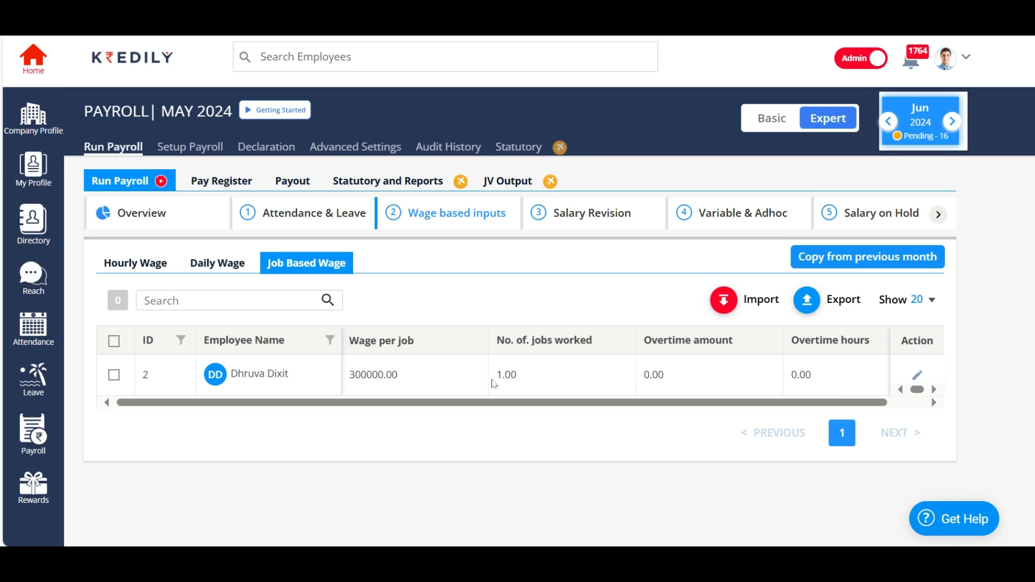
pyautogui.doubleClick(492, 380)
pyautogui.doubleClick(349, 376)
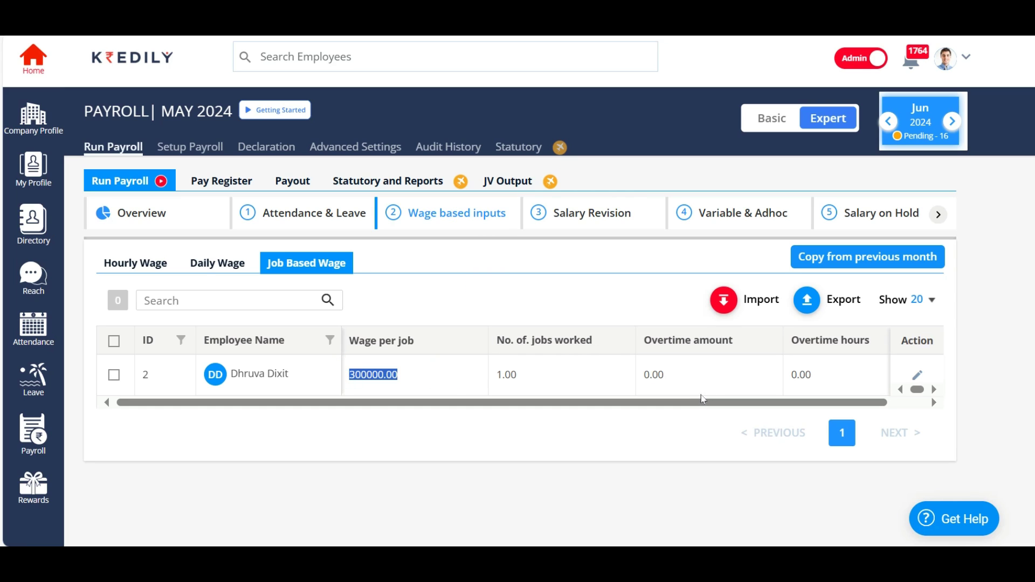
pyautogui.click(602, 219)
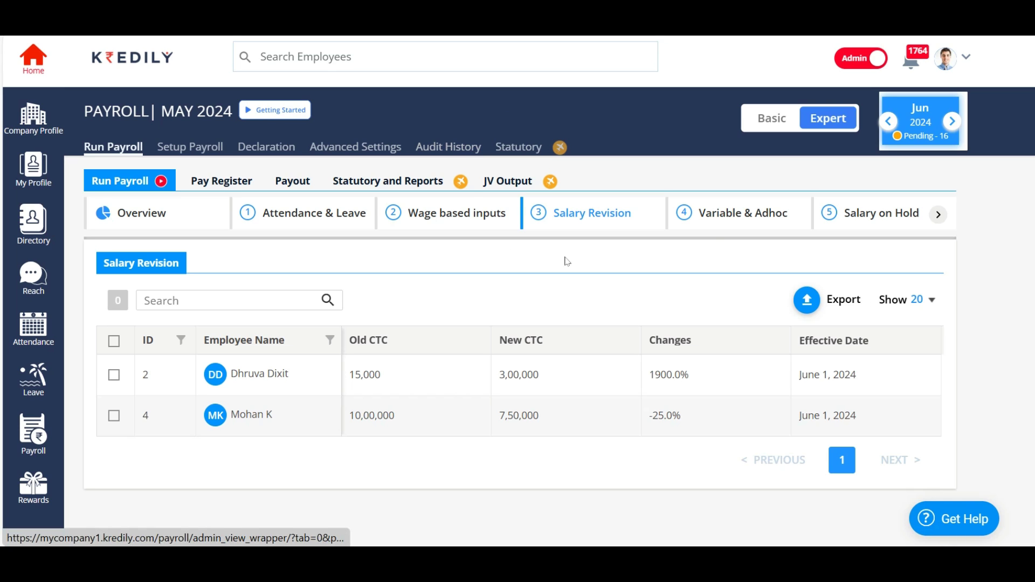
# - Open the Variable & Adhoc step showing the 10,000 Monthly Incentive
pyautogui.click(725, 221)
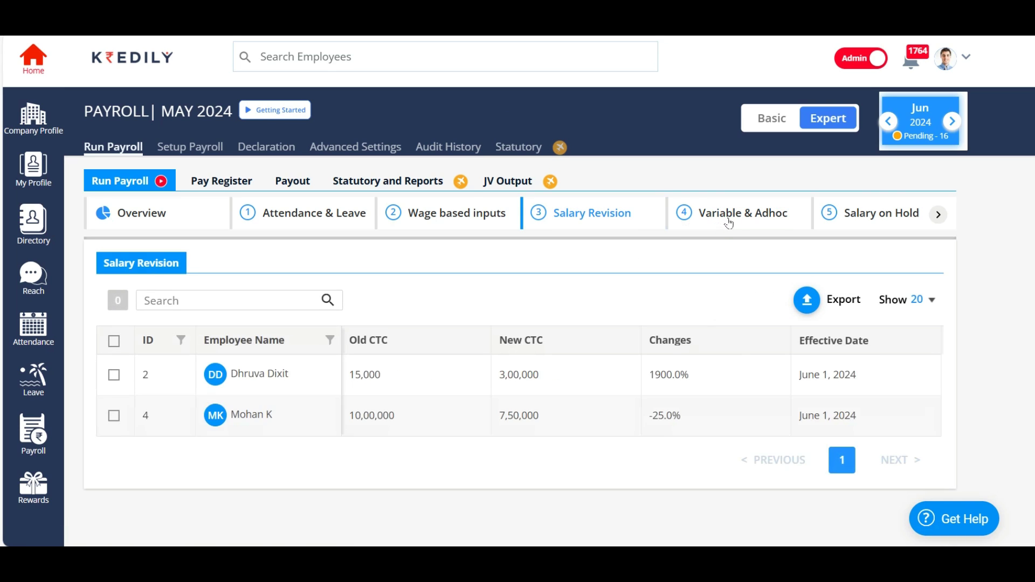
pyautogui.click(729, 224)
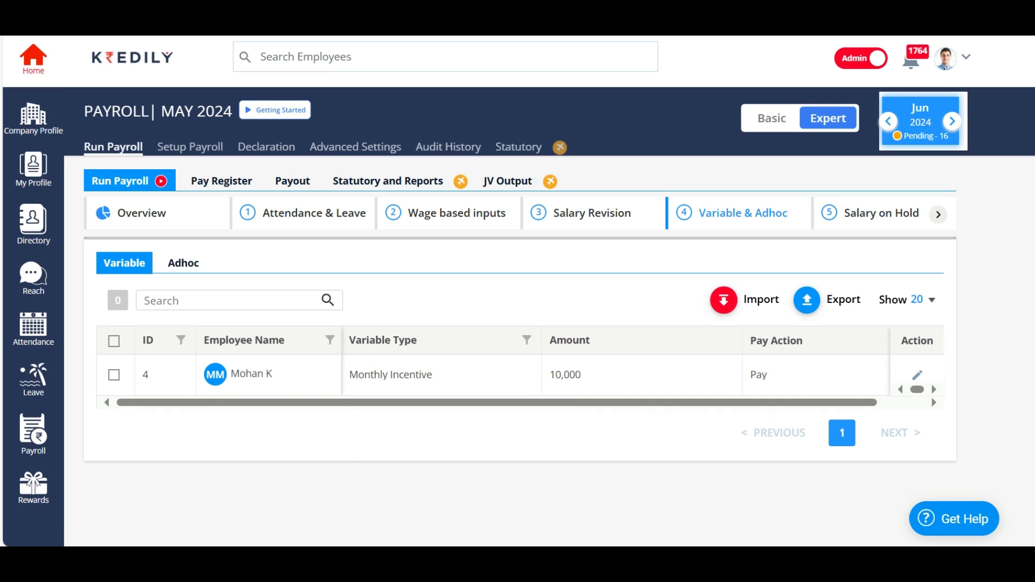
# - Change the Monthly Incentive amount from 10,000 to 5,000 and save, then view the Adhoc list
pyautogui.click(916, 376)
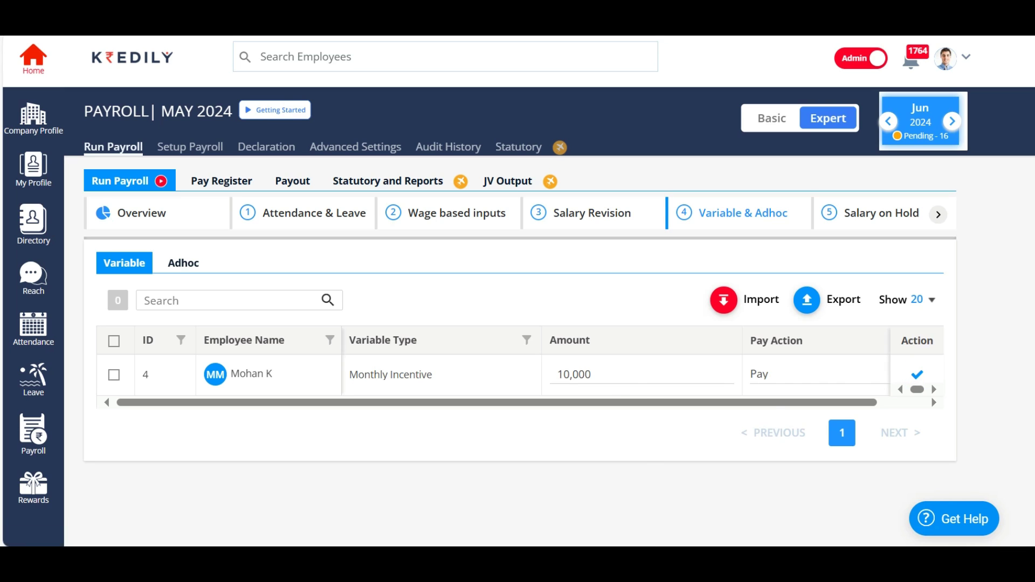
pyautogui.click(628, 377)
pyautogui.write('5,000')
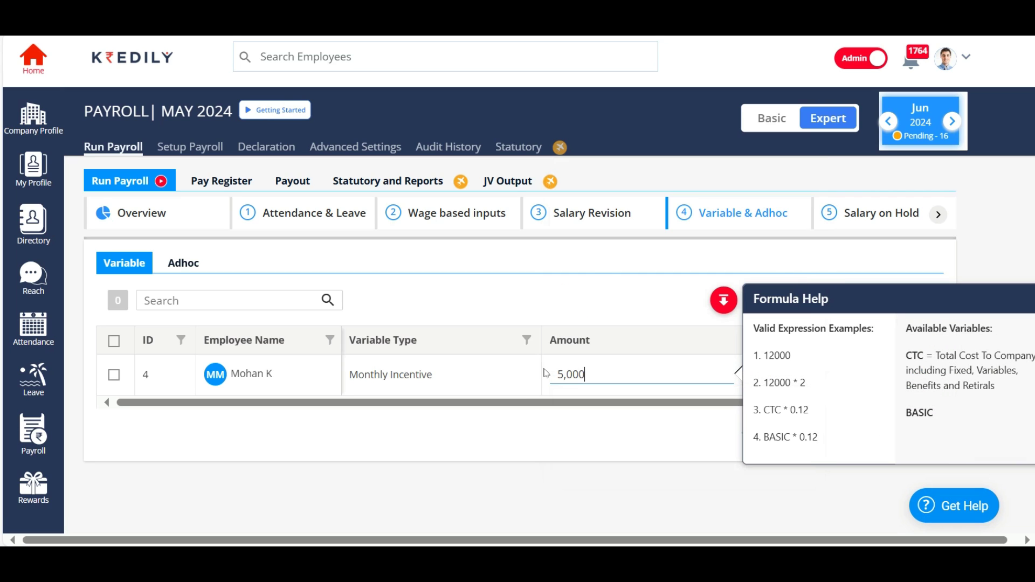
pyautogui.click(500, 431)
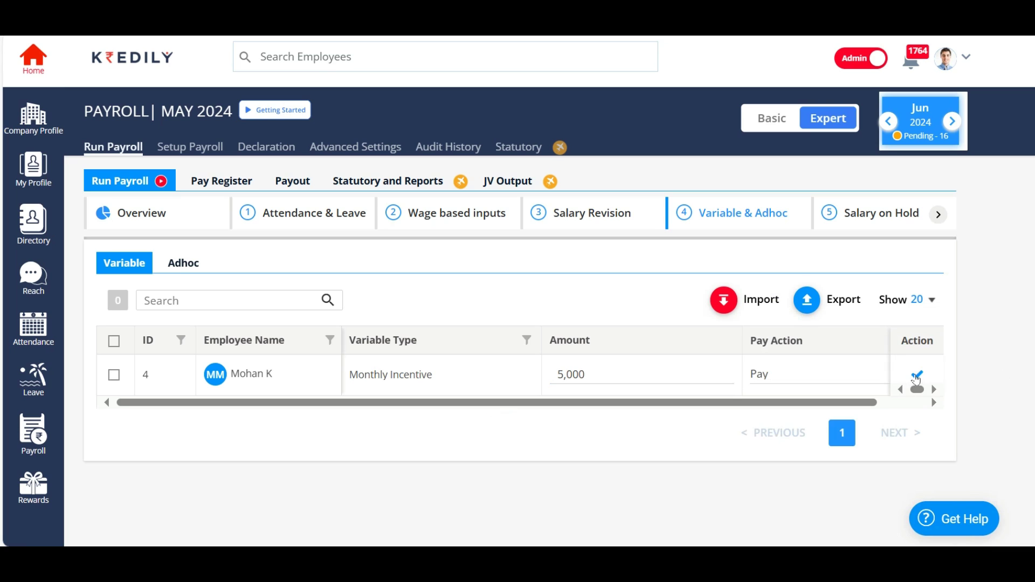
pyautogui.click(917, 375)
pyautogui.click(529, 363)
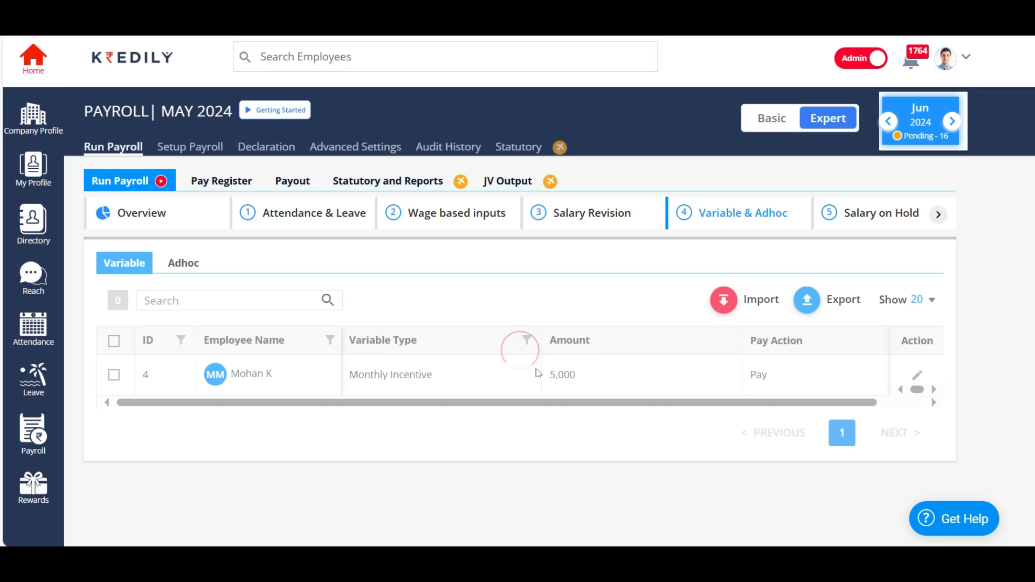
pyautogui.click(194, 269)
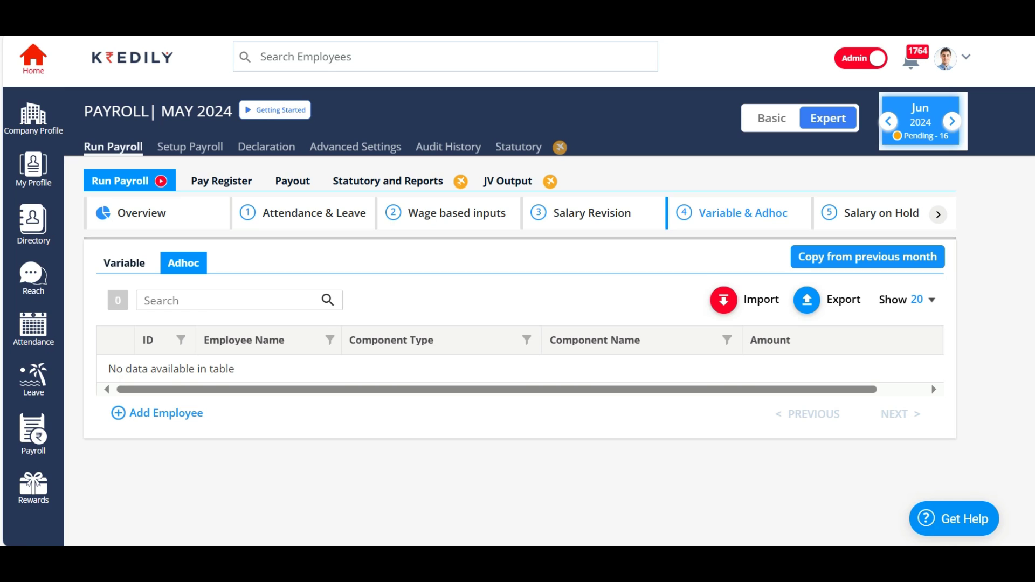
# - Add an adhoc Incentive 1 earning of 1,000 for an employee; the save is refused
pyautogui.click(162, 414)
pyautogui.click(298, 258)
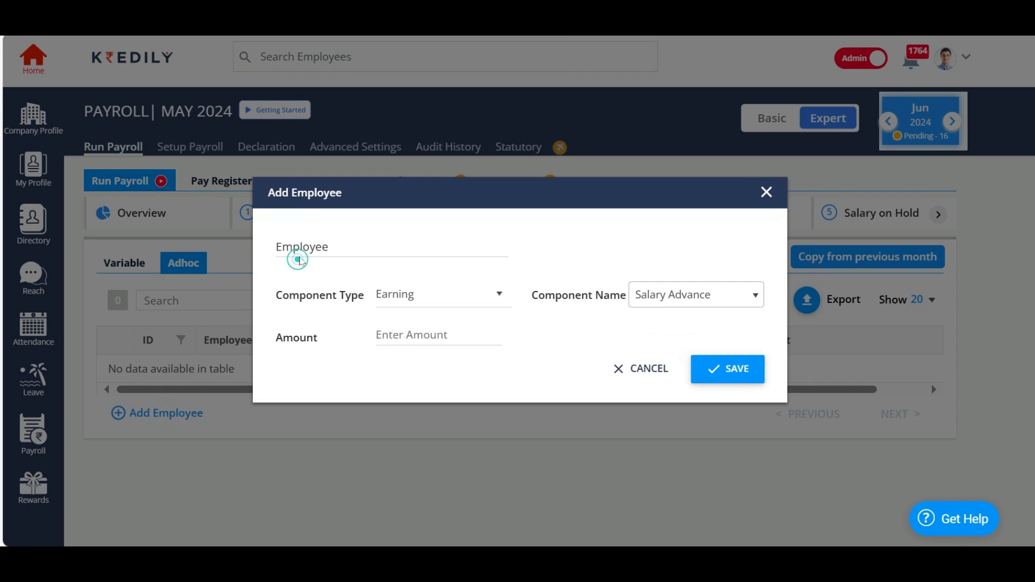
pyautogui.write('am')
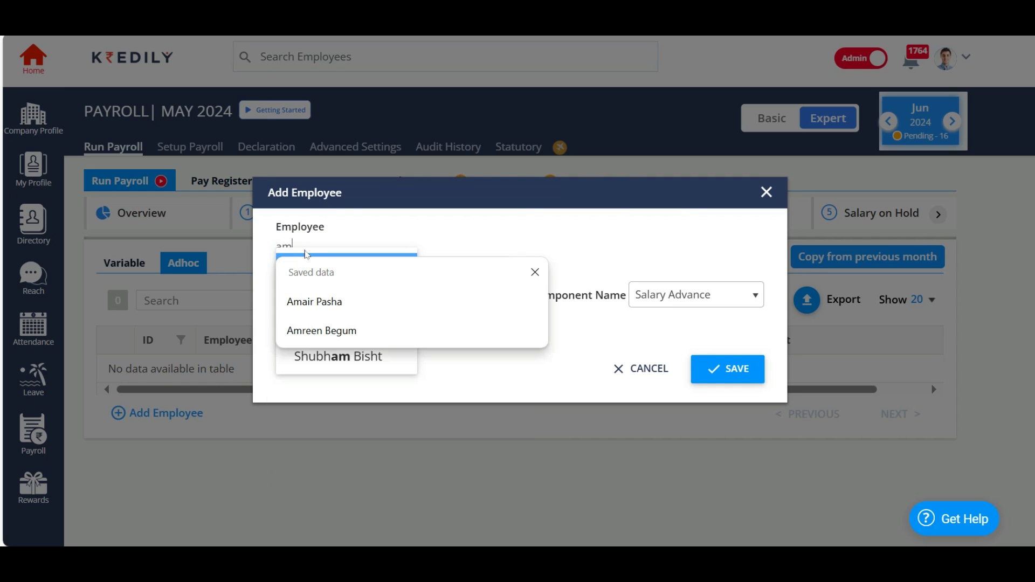
pyautogui.press('Down')
pyautogui.press('Return')
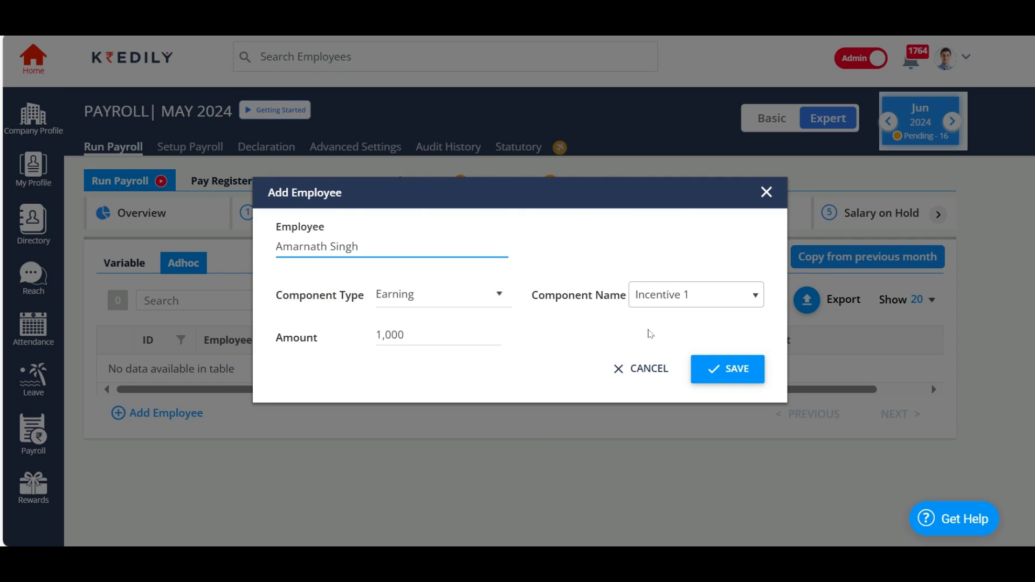
pyautogui.click(738, 372)
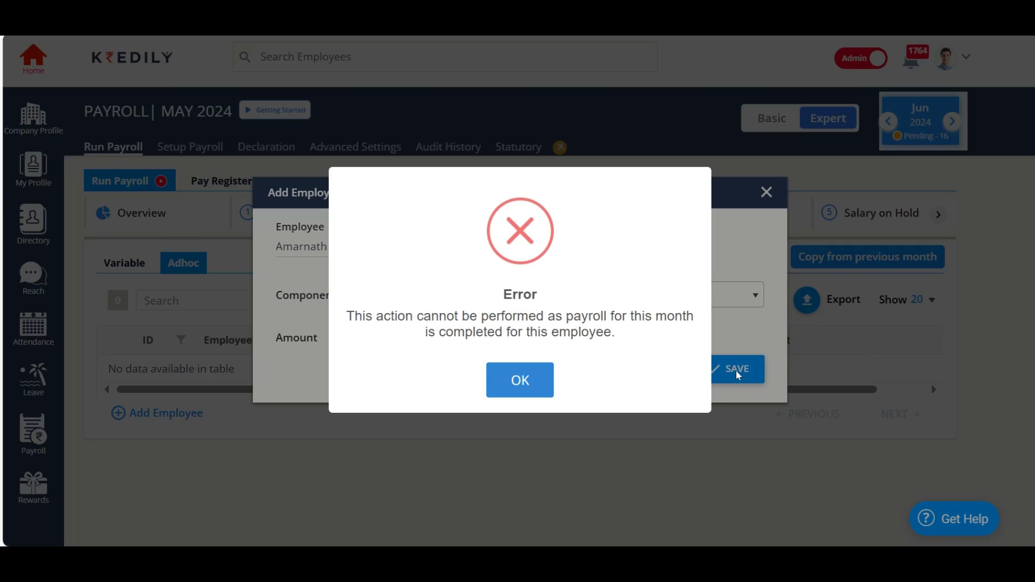
pyautogui.click(508, 376)
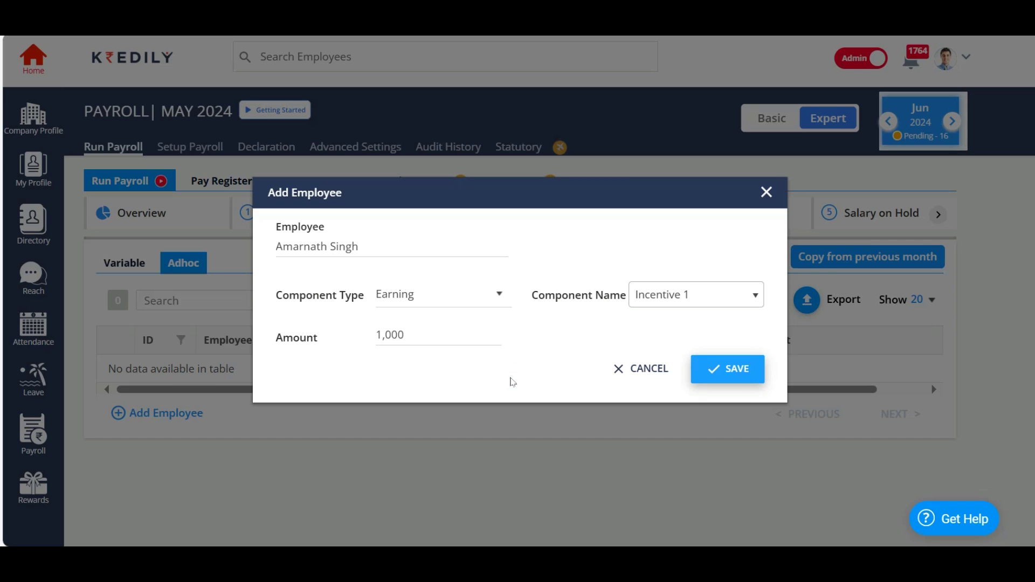
# - Retry saving the adhoc entry, hit the payroll-completed error again, and reopen the employee field
pyautogui.click(381, 243)
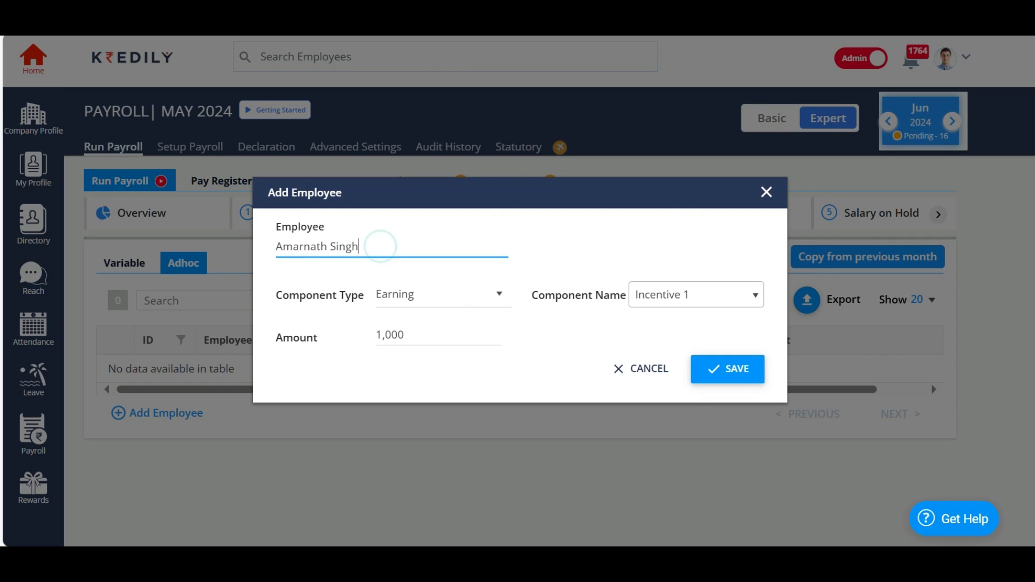
pyautogui.click(725, 369)
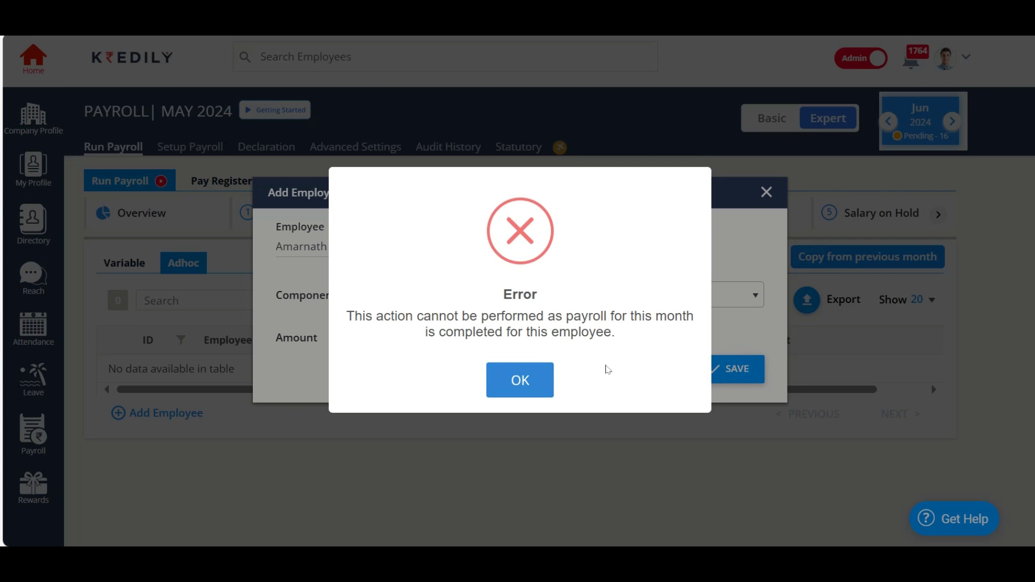
pyautogui.click(512, 382)
pyautogui.click(389, 243)
# - Switch the entry to employee ID 12 and save the 1,000 Incentive 1 adhoc earning
pyautogui.press('BackSpace')
pyautogui.press('BackSpace')
pyautogui.press('BackSpace')
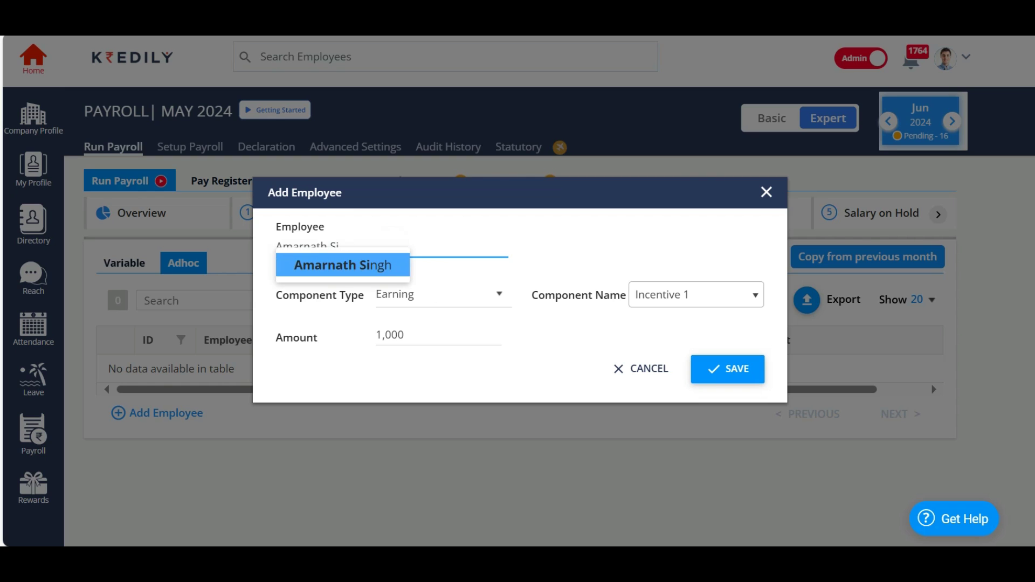
pyautogui.press('BackSpace')
pyautogui.press('BackSpace')
pyautogui.press('BackSpace')
pyautogui.press('BackSpace')
pyautogui.press('BackSpace')
pyautogui.press('BackSpace')
pyautogui.press('BackSpace')
pyautogui.press('BackSpace')
pyautogui.press('BackSpace')
pyautogui.press('BackSpace')
pyautogui.press('BackSpace')
pyautogui.write('kal')
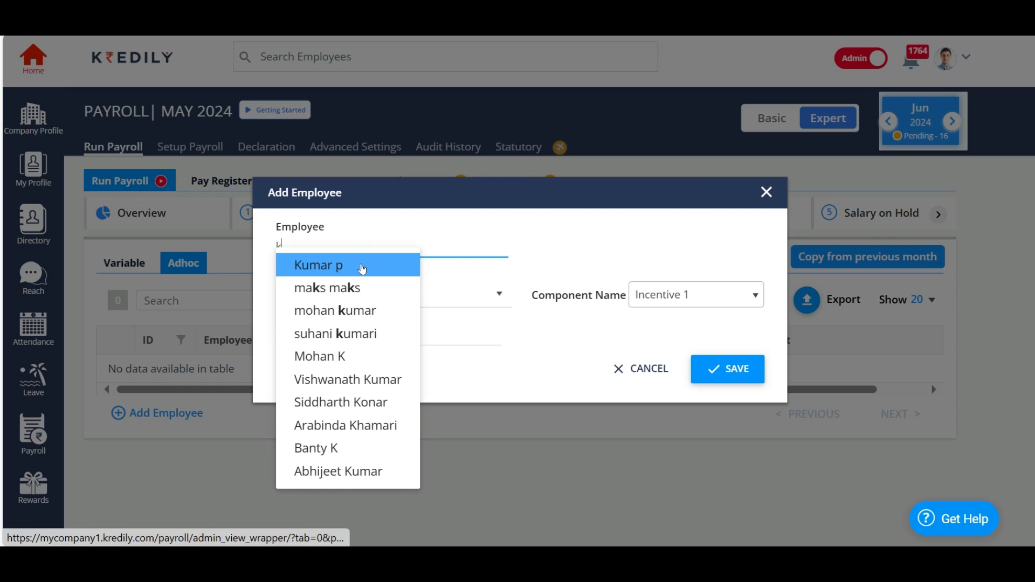
pyautogui.click(383, 426)
pyautogui.click(716, 380)
pyautogui.click(517, 367)
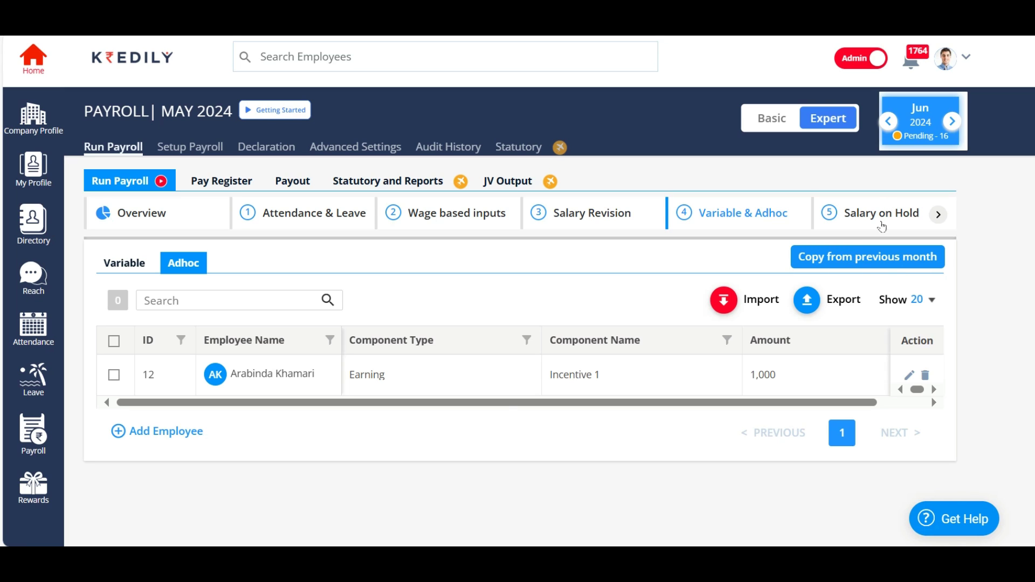
pyautogui.click(878, 215)
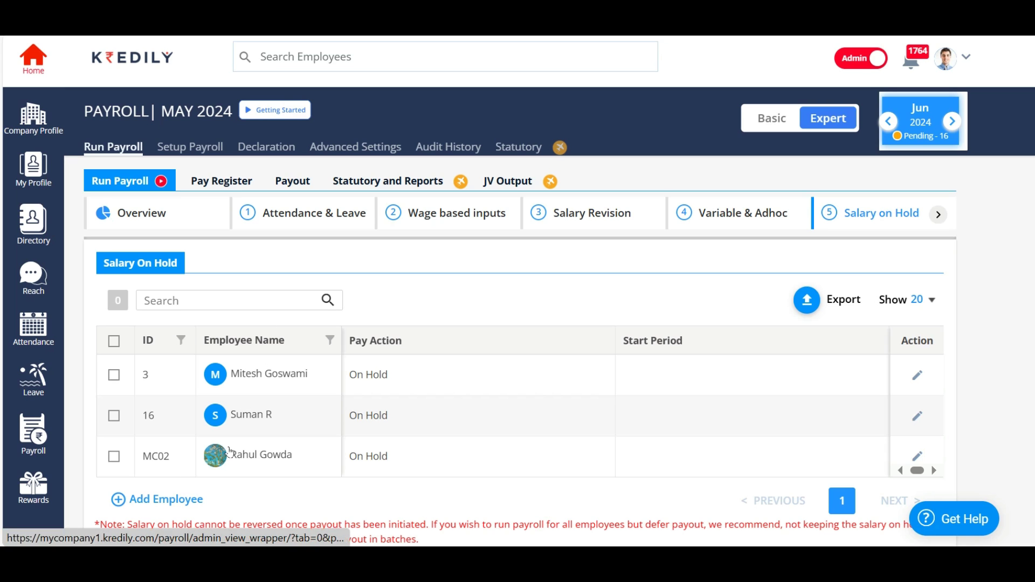
# - Add employee ID 12 to Salary On Hold with pay action On Hold and save
pyautogui.click(184, 500)
pyautogui.click(338, 255)
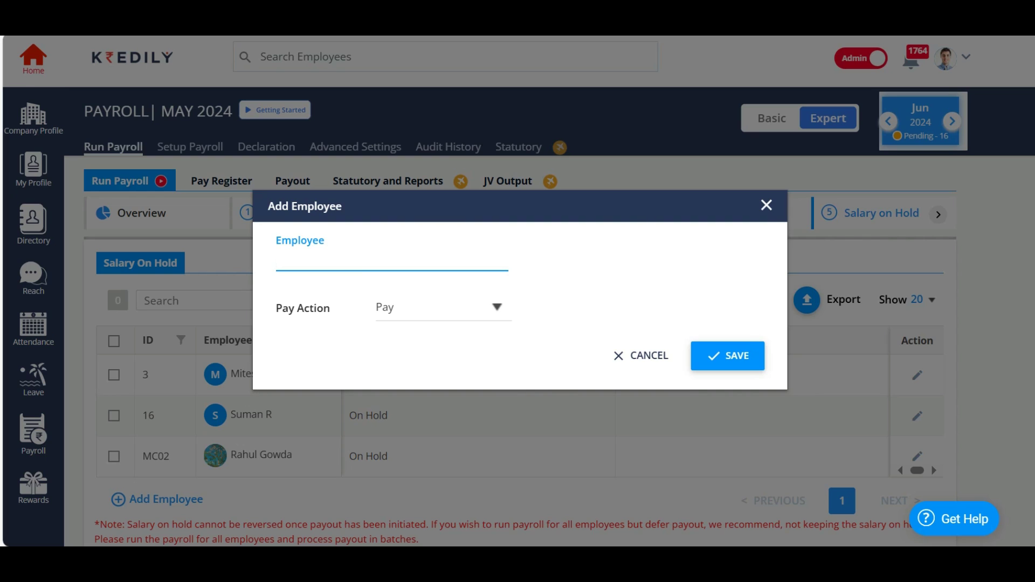
pyautogui.write('ara')
pyautogui.click(350, 278)
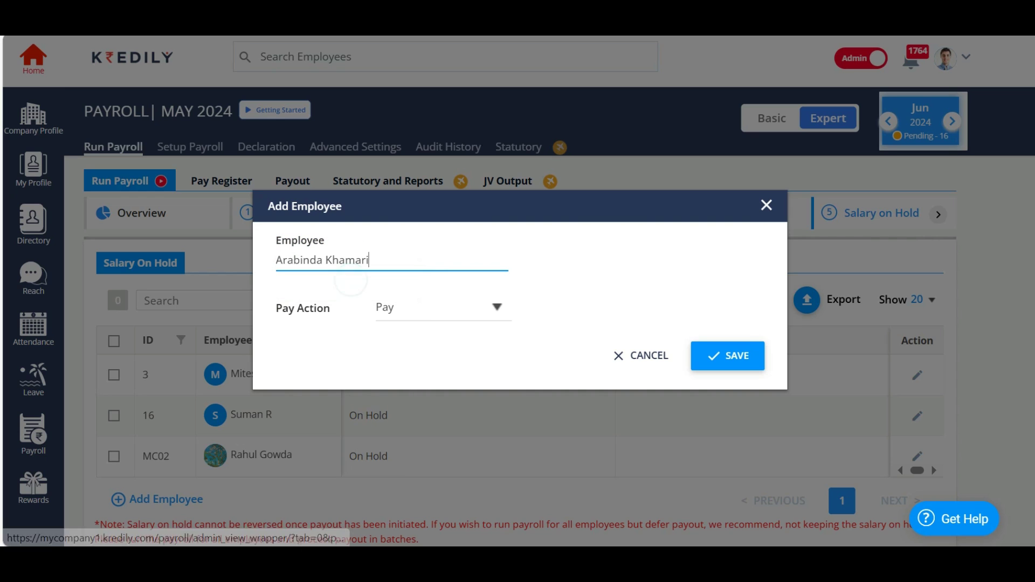
pyautogui.click(421, 308)
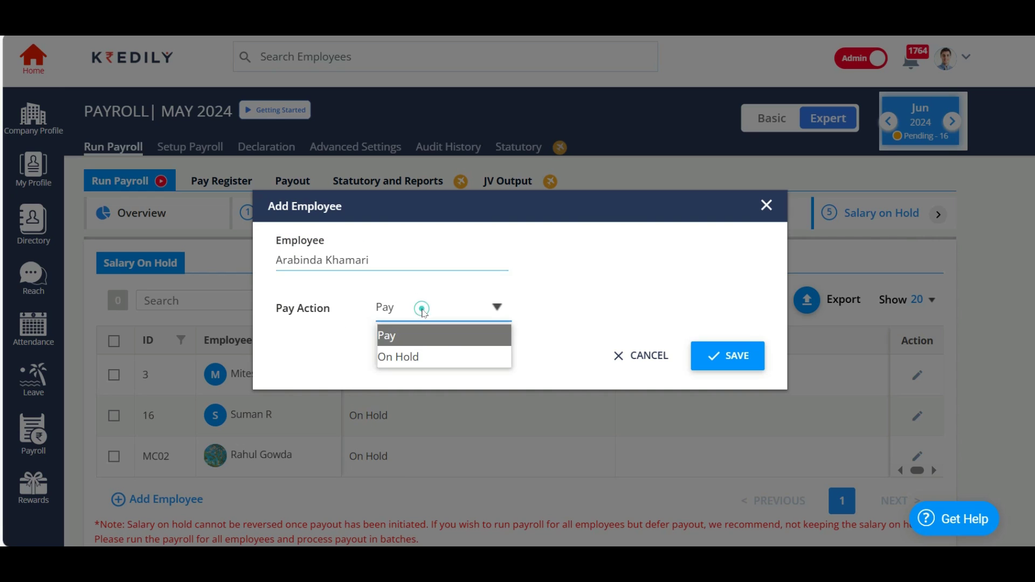
pyautogui.click(450, 356)
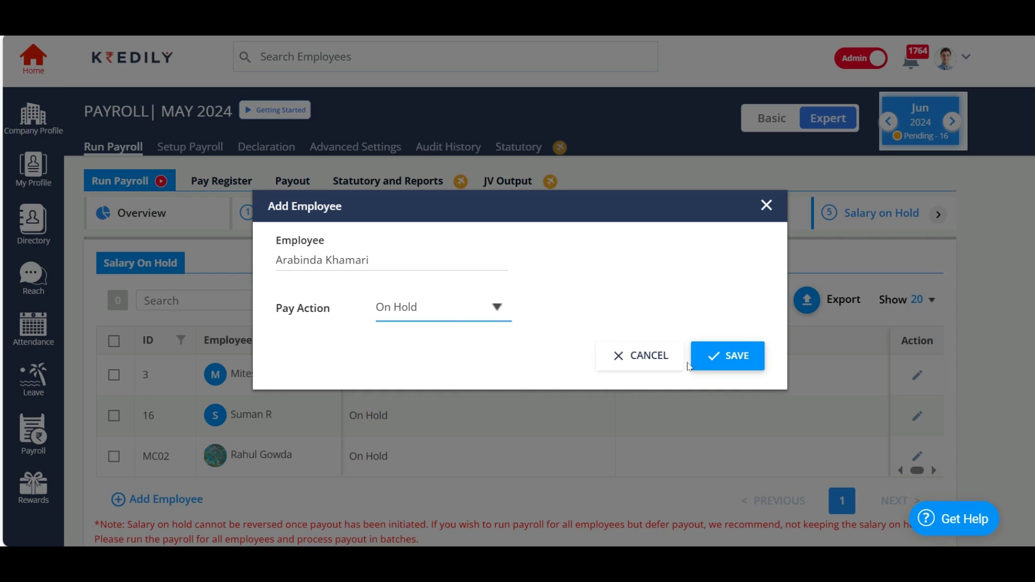
pyautogui.click(724, 366)
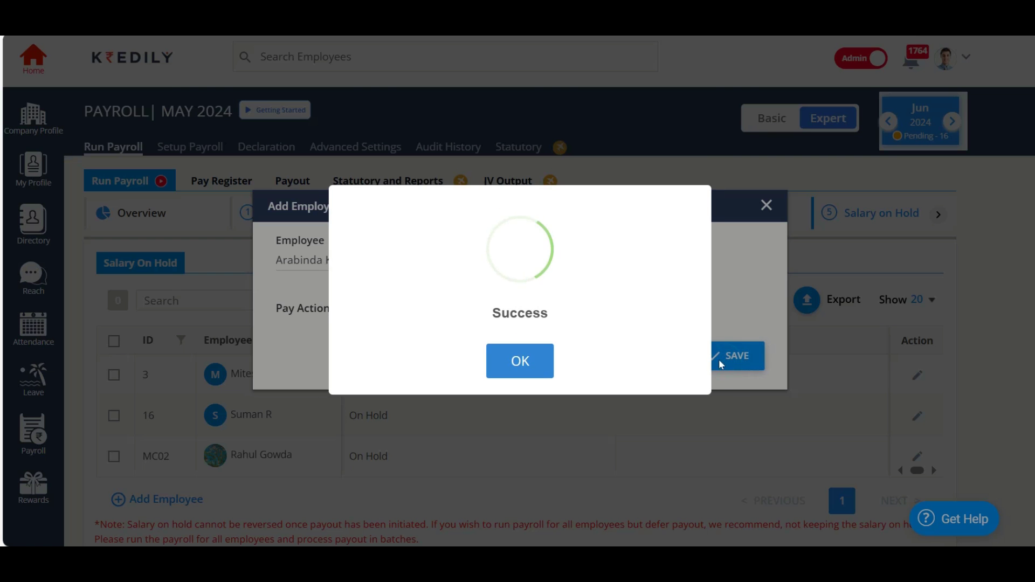
pyautogui.click(538, 366)
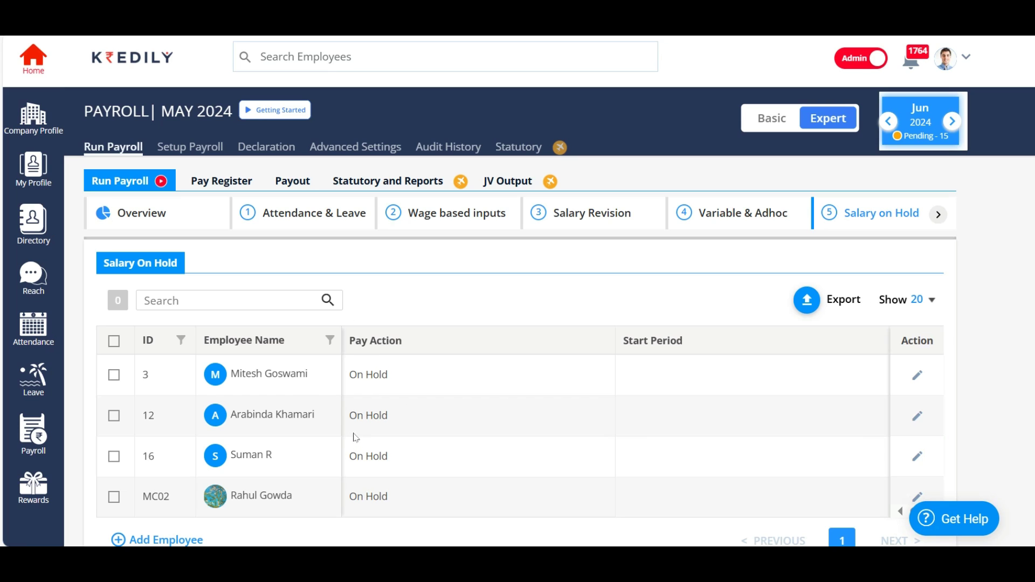
# - Check employee 3's pay action options without changing them, then open the Tax Override step
pyautogui.click(916, 374)
pyautogui.click(414, 374)
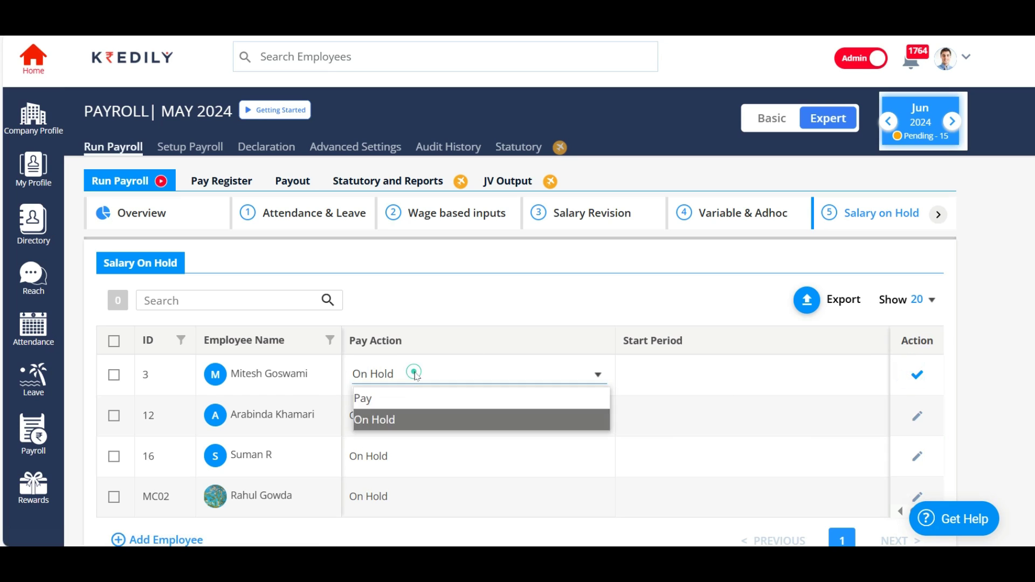
pyautogui.click(465, 292)
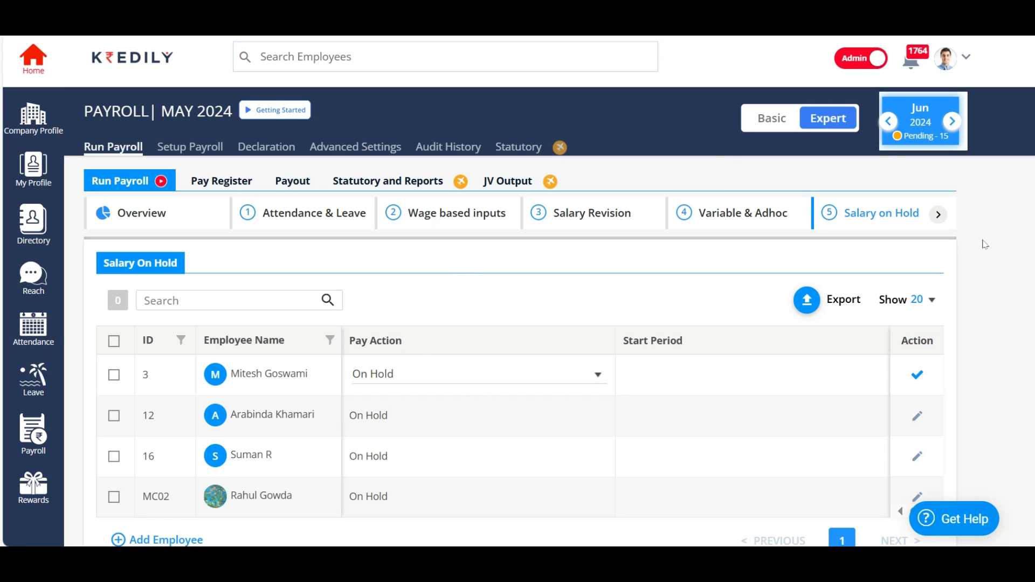
pyautogui.click(939, 215)
pyautogui.click(878, 220)
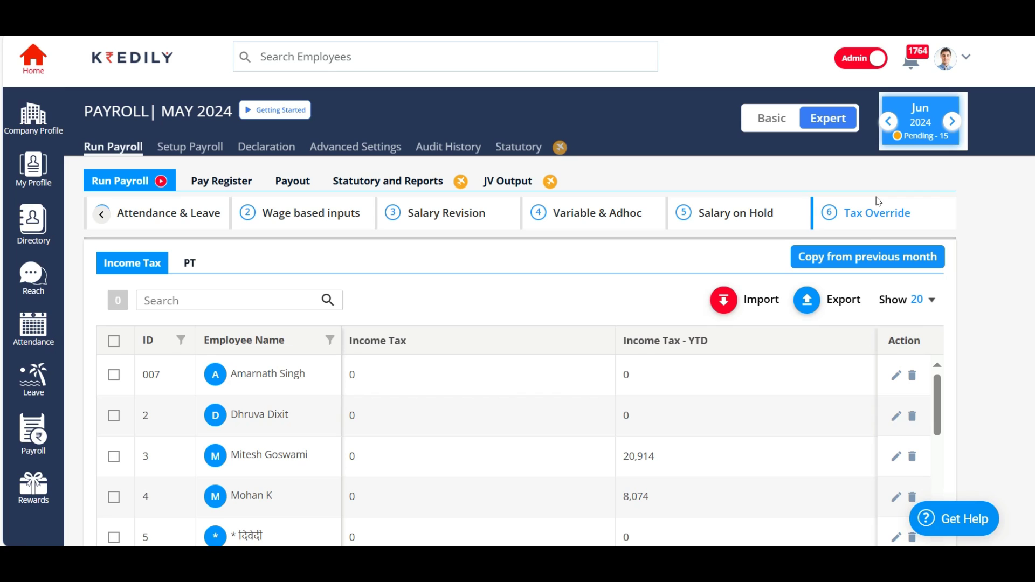
# - Enter 100 as employee 007's Income Tax override, replacing the 0
pyautogui.click(897, 375)
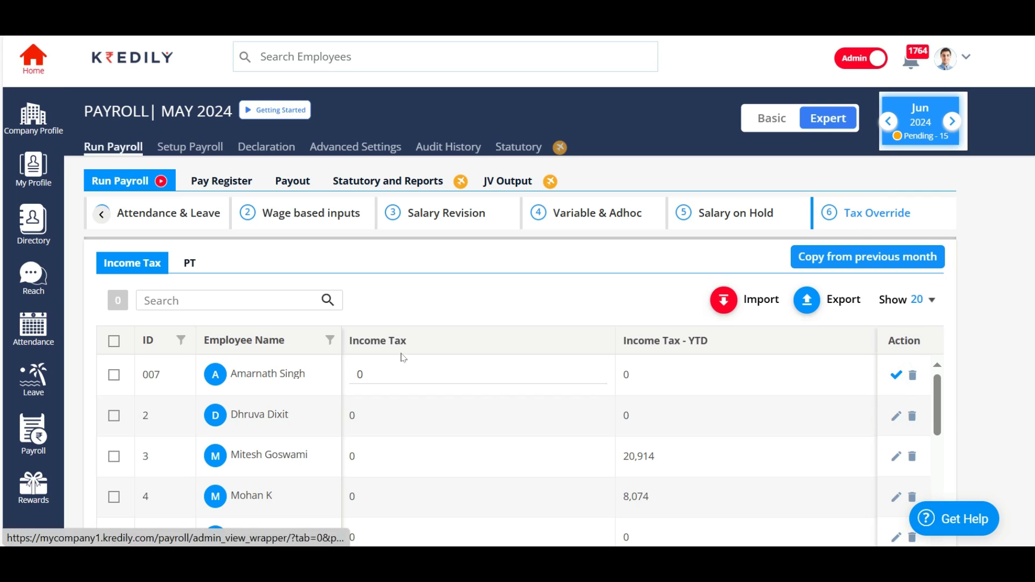
pyautogui.moveTo(389, 373); pyautogui.dragTo(345, 374)
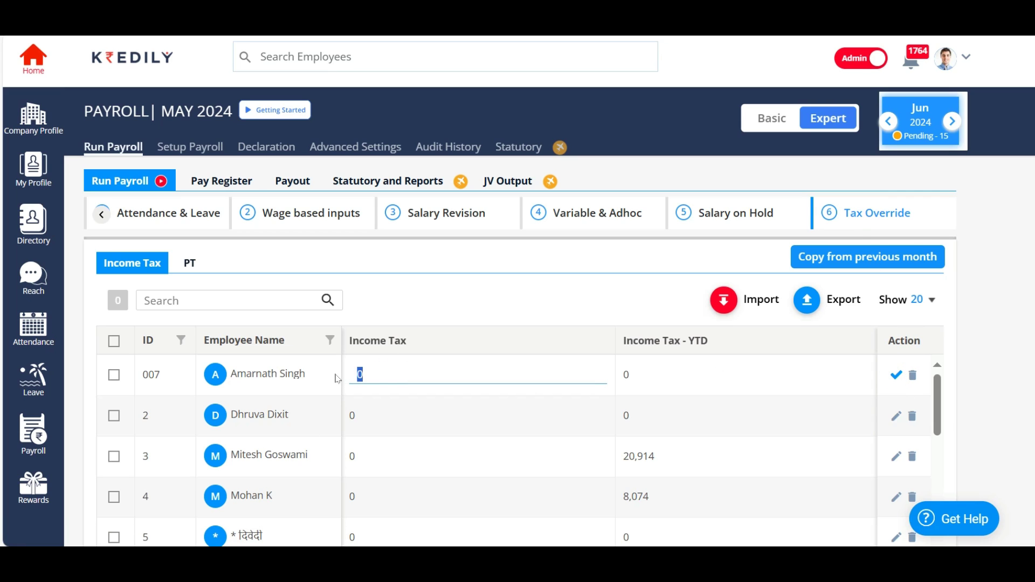
pyautogui.write('100')
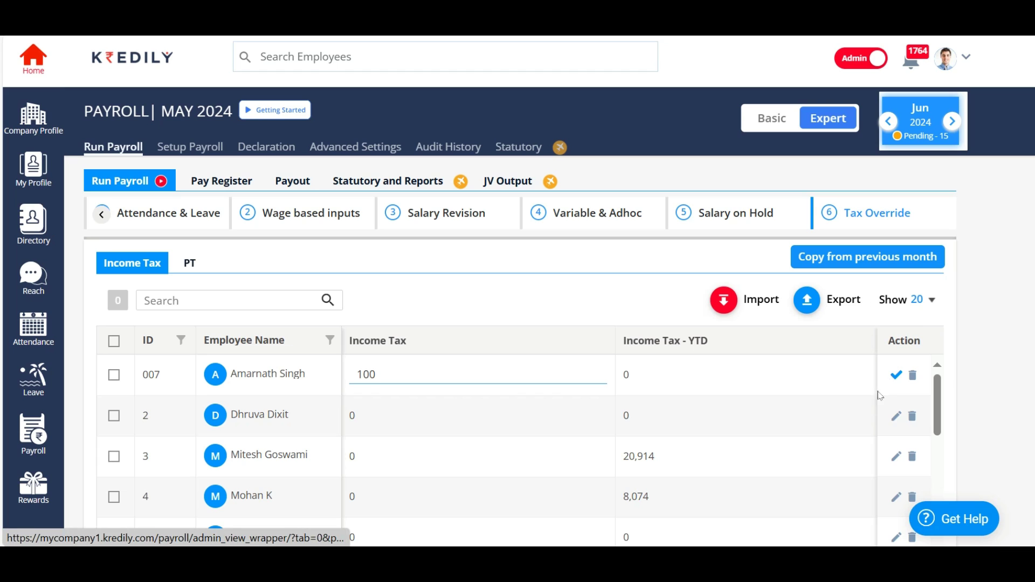
# - In the PT overrides, start editing employee 007's PT by selecting its current 0
pyautogui.click(189, 264)
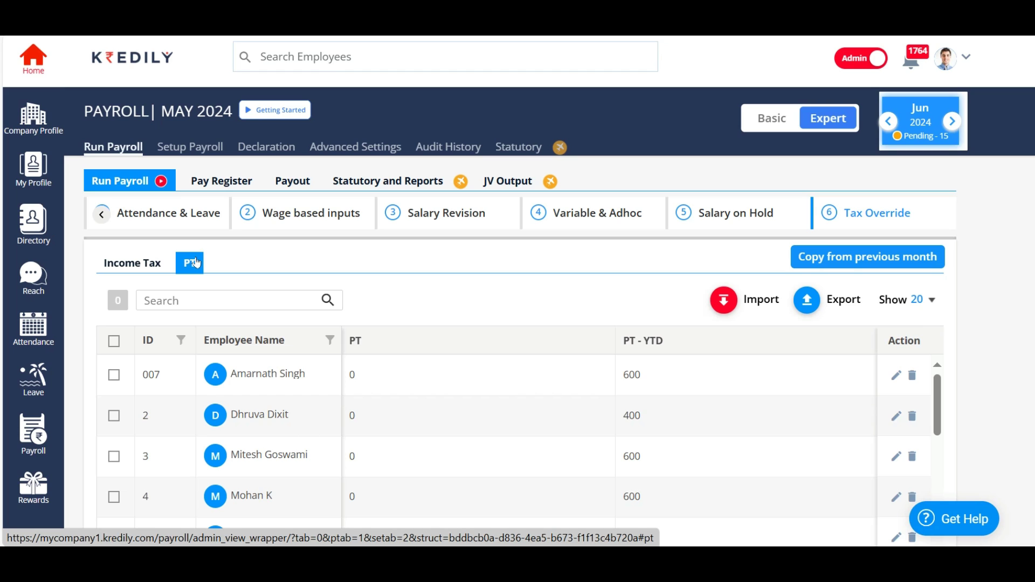
pyautogui.click(896, 375)
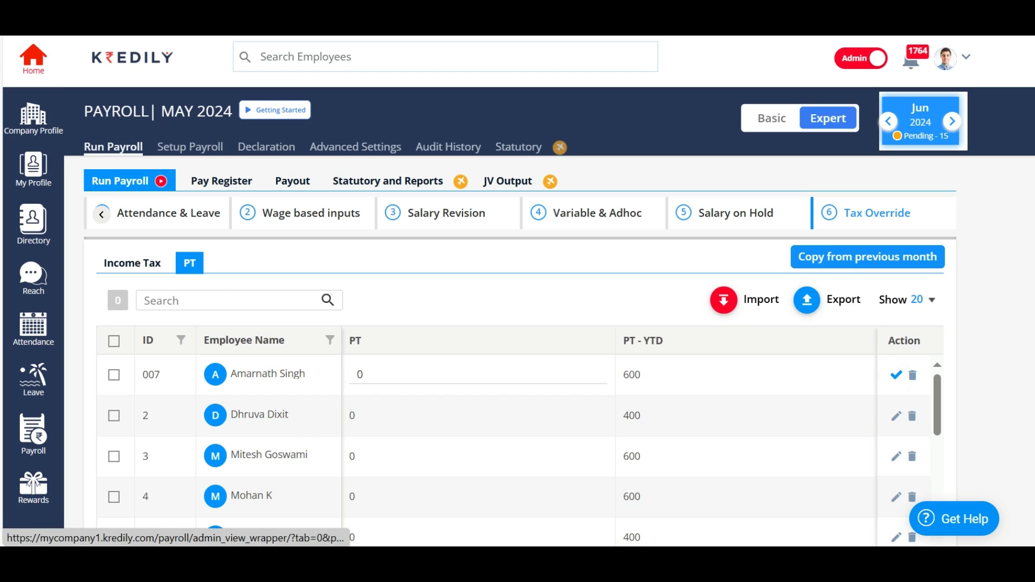
pyautogui.moveTo(333, 374); pyautogui.dragTo(328, 375)
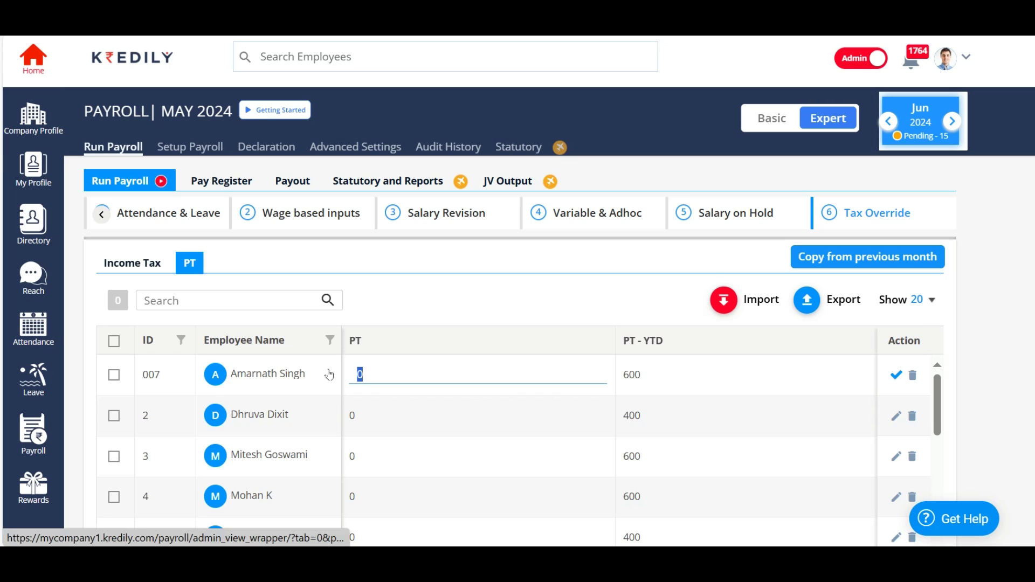